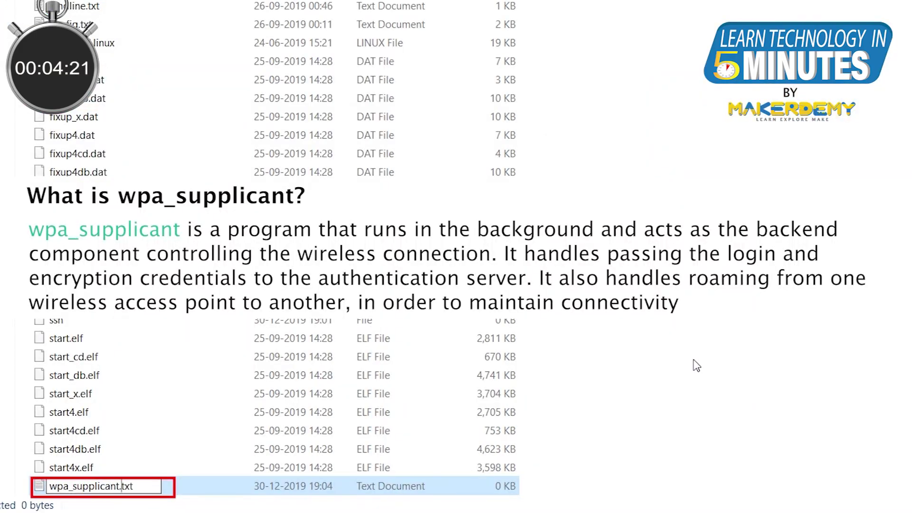
# Go from the YouTube channel page to the myDevices Cayenne sign-up form in the browser.
pyautogui.press('BackSpace')
pyautogui.press('BackSpace')
pyautogui.press('BackSpace')
pyautogui.write('c')
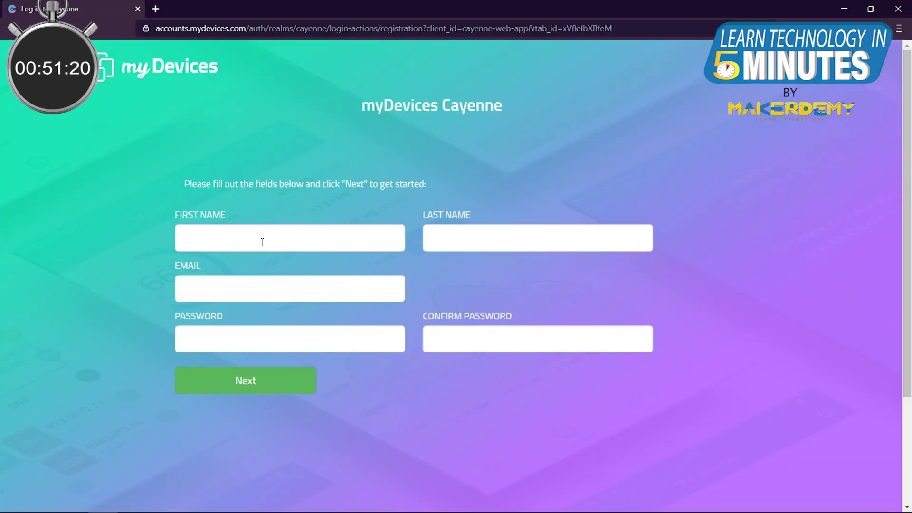
# Fill in the registration form with name, email and password, and submit it.
pyautogui.write('eenP')
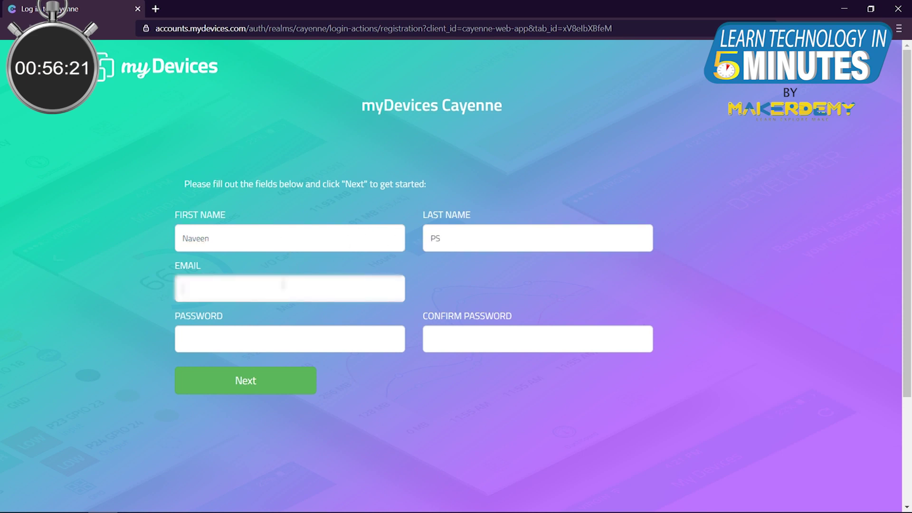
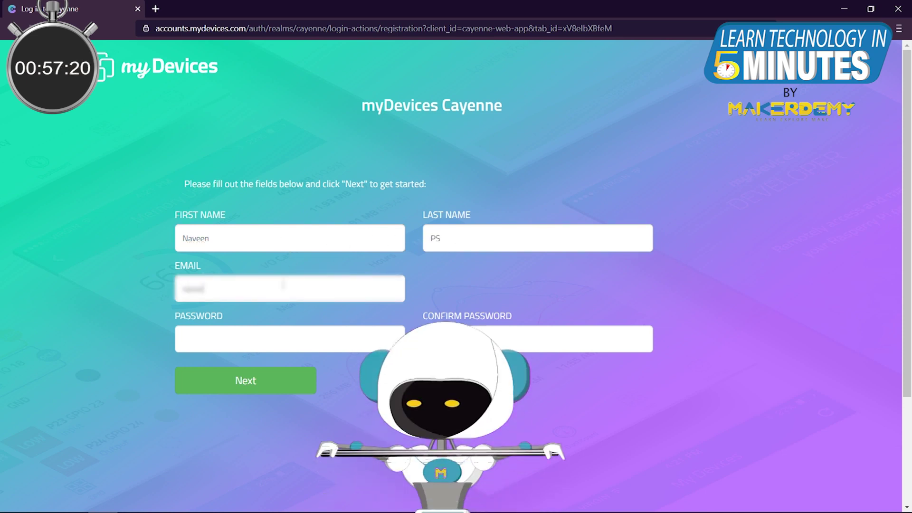
pyautogui.click(301, 332)
pyautogui.write('********')
pyautogui.press('Return')
# Log in to Cayenne with the new account's email and password.
pyautogui.press('Tab')
pyautogui.write('**********')
pyautogui.click(573, 241)
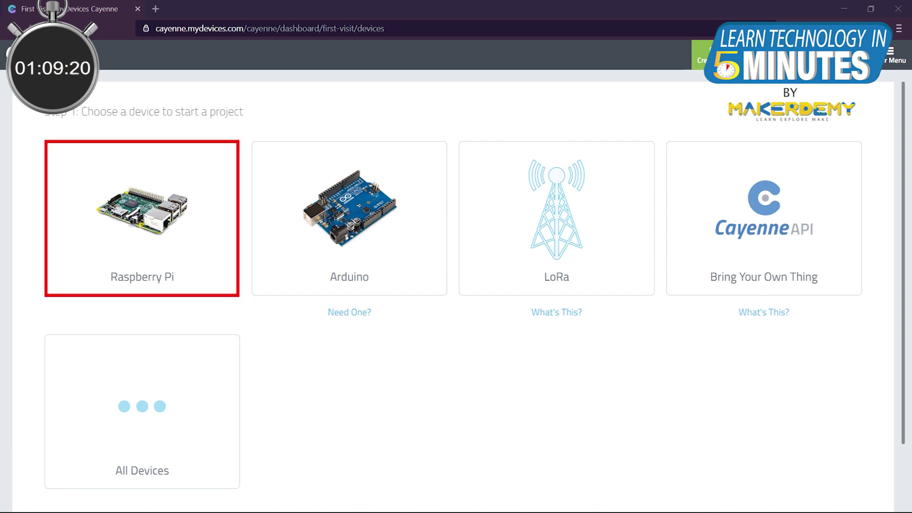
# Pick Raspberry Pi as the project device and scroll to the Option 2 terminal install commands.
pyautogui.click(161, 195)
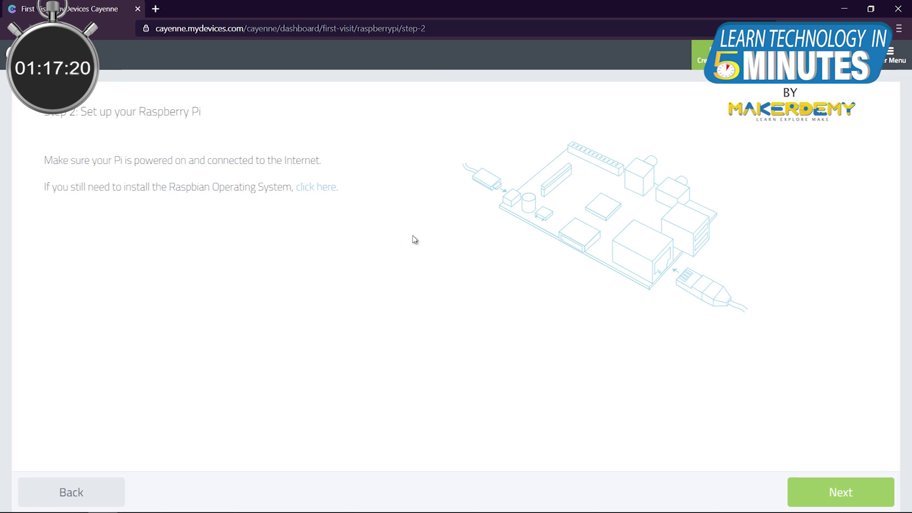
pyautogui.click(821, 485)
pyautogui.scroll(-1, 653, 302)
pyautogui.scroll(-2, 653, 302)
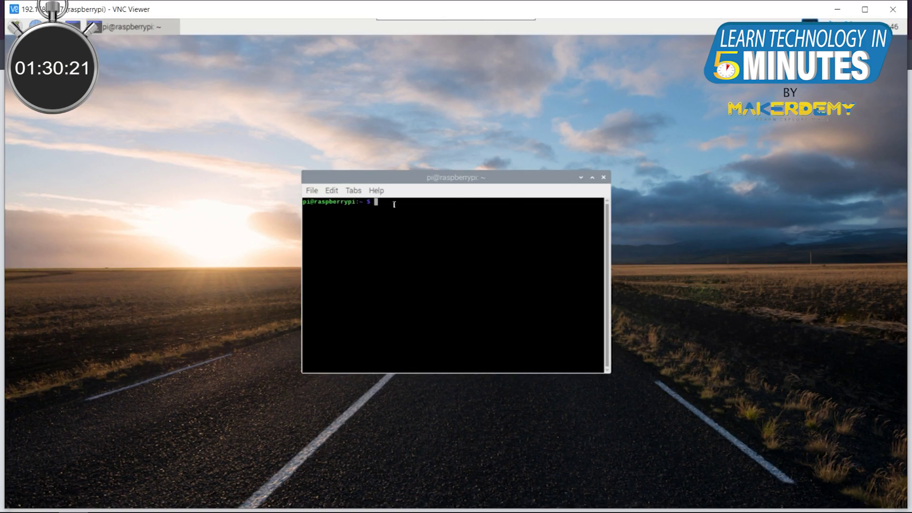
# Paste the copied wget download command into the Pi terminal and run it.
pyautogui.rightClick(398, 203)
pyautogui.click(422, 253)
pyautogui.press('Return')
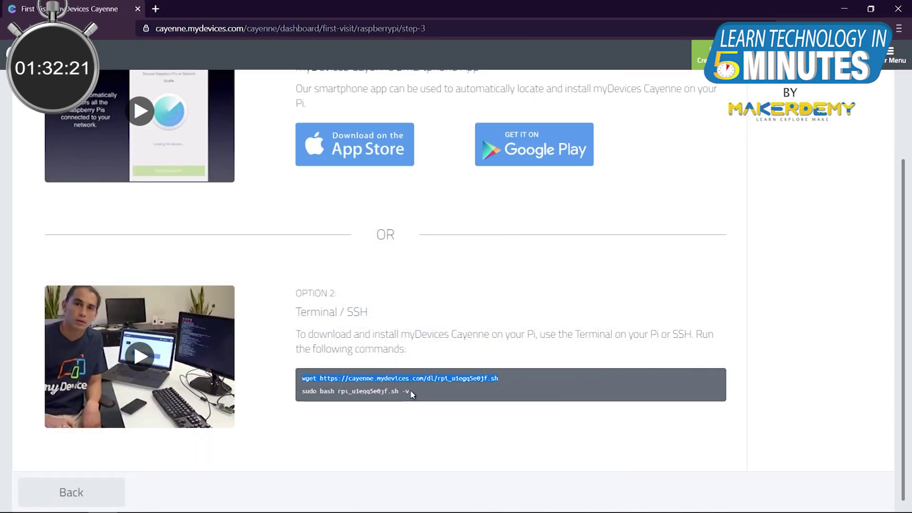
# Copy the sudo bash install line, paste it into the terminal and run it.
pyautogui.moveTo(302, 391); pyautogui.dragTo(410, 391)
pyautogui.rightClick(413, 391)
pyautogui.click(451, 416)
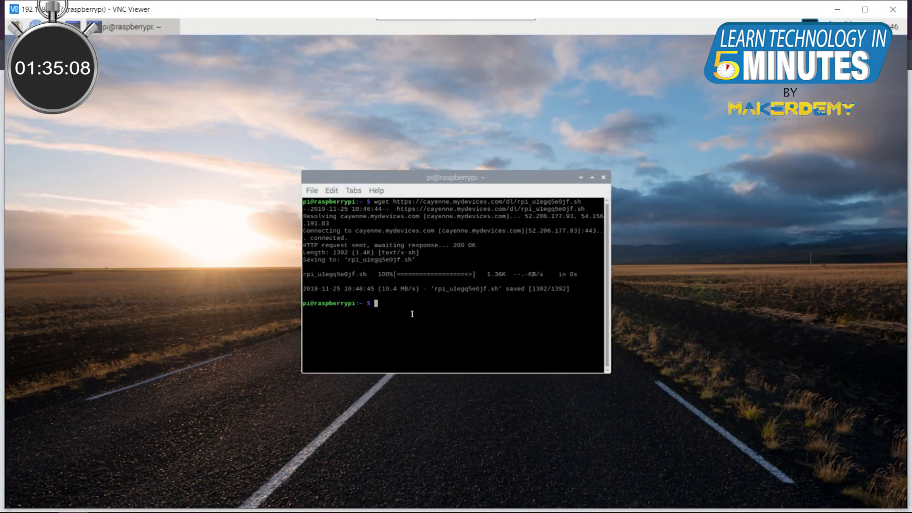
pyautogui.rightClick(404, 306)
pyautogui.click(440, 352)
pyautogui.press('Return')
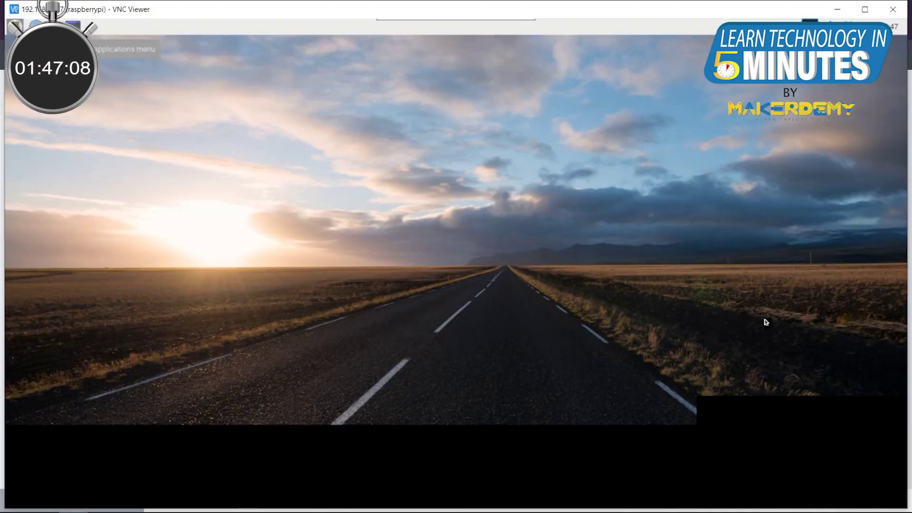
# Maximize and then minimize the VNC Viewer window to reveal the Cayenne Raspberry Pi dashboard.
pyautogui.click(864, 227)
pyautogui.click(838, 5)
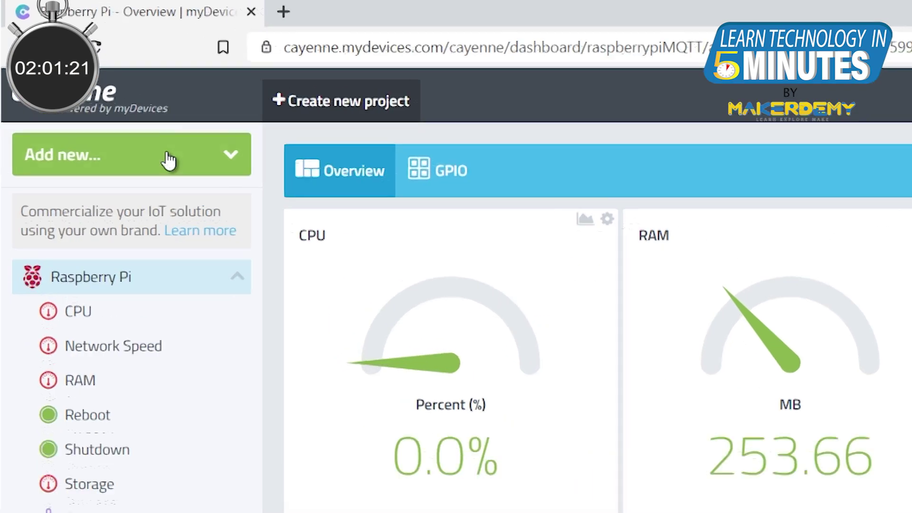
# Open Add new > Device/Widget and narrow the Actuators list to the Relay category.
pyautogui.click(169, 160)
pyautogui.click(159, 197)
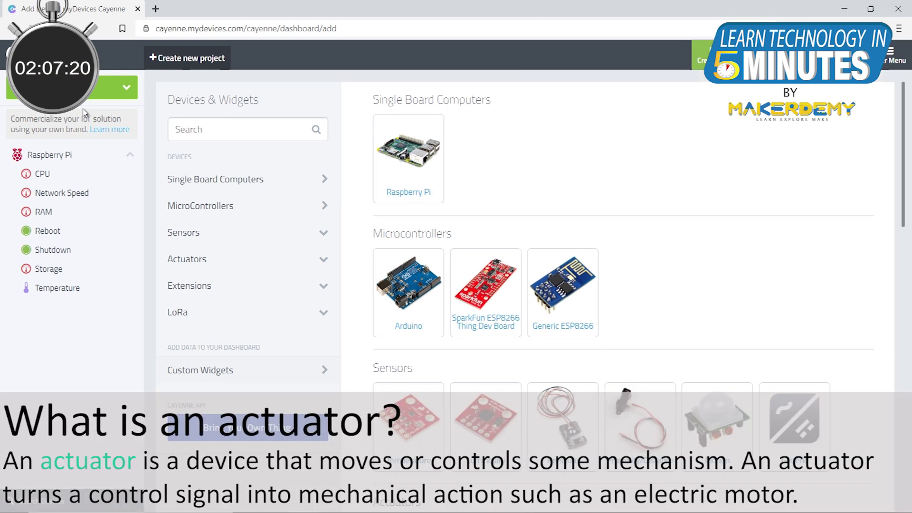
pyautogui.click(227, 259)
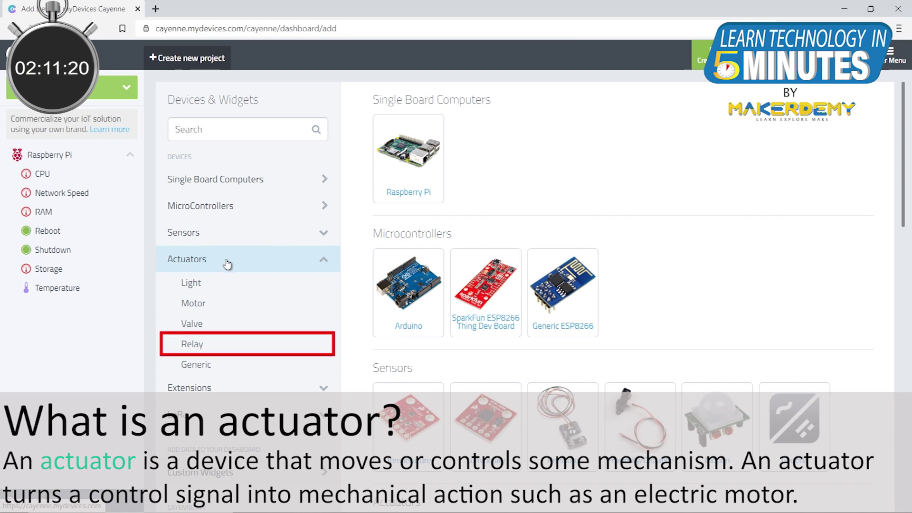
pyautogui.click(232, 348)
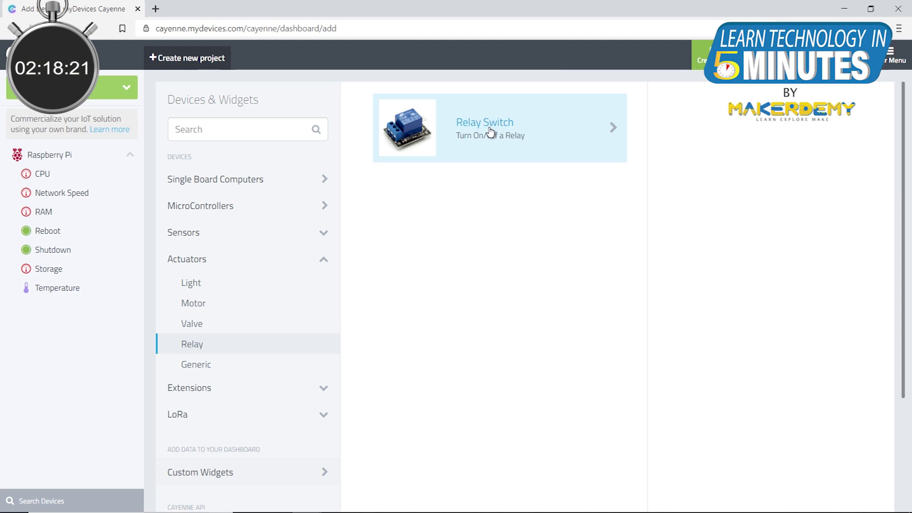
# Add a Relay Switch with Integrated GPIO connectivity, Channel 17 and a Button widget.
pyautogui.click(490, 132)
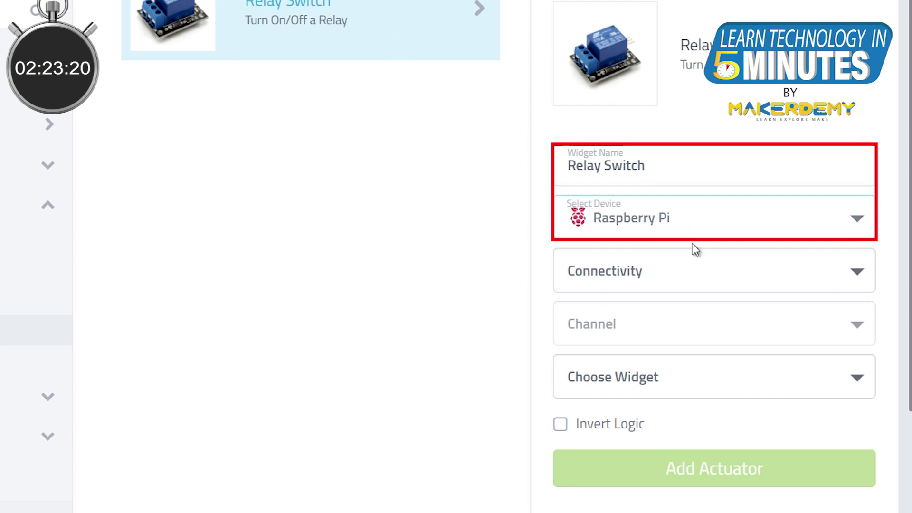
pyautogui.click(694, 275)
pyautogui.click(688, 320)
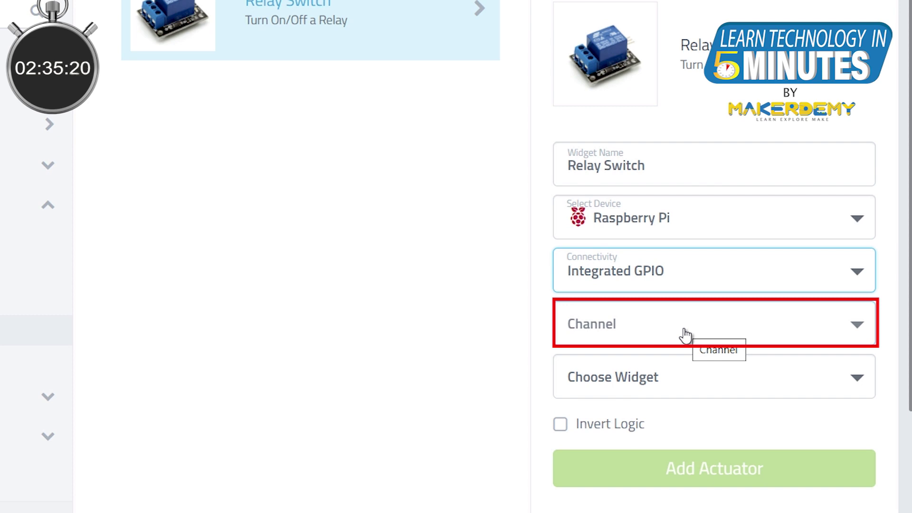
pyautogui.click(685, 334)
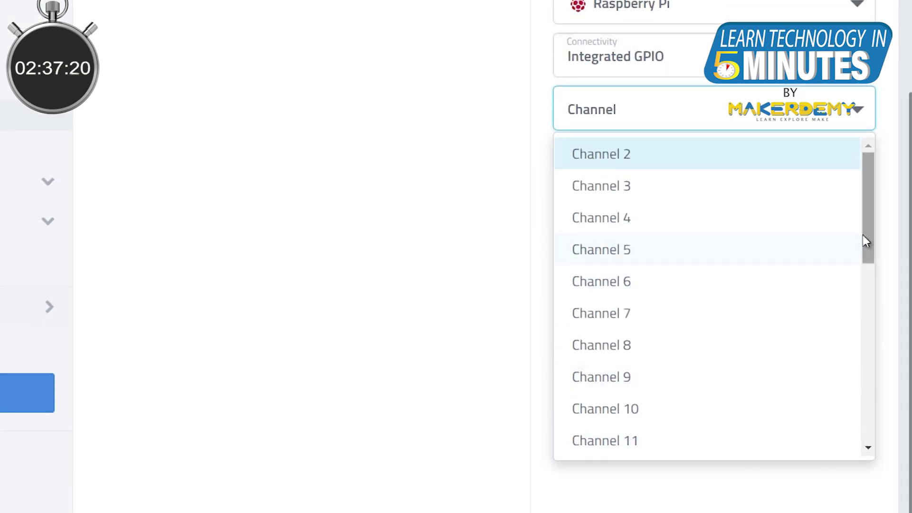
pyautogui.moveTo(865, 237); pyautogui.dragTo(879, 331)
pyautogui.click(756, 354)
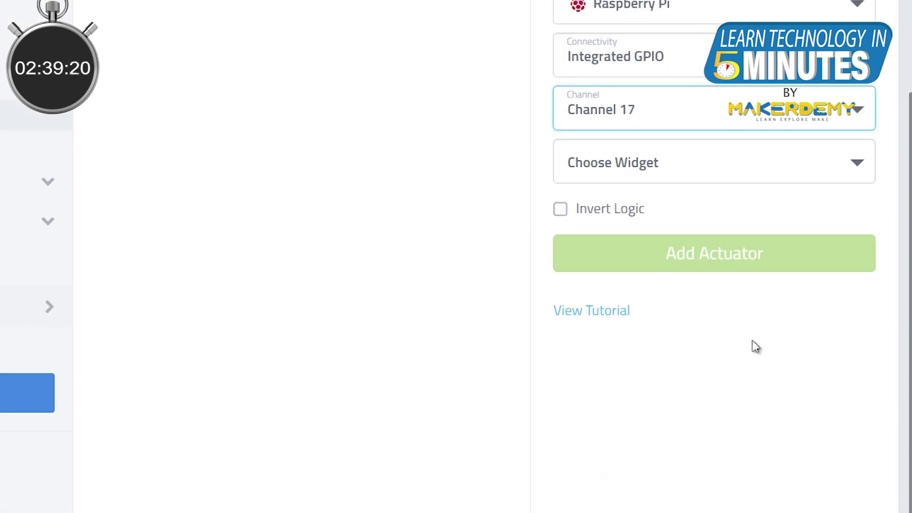
pyautogui.click(691, 173)
pyautogui.click(687, 208)
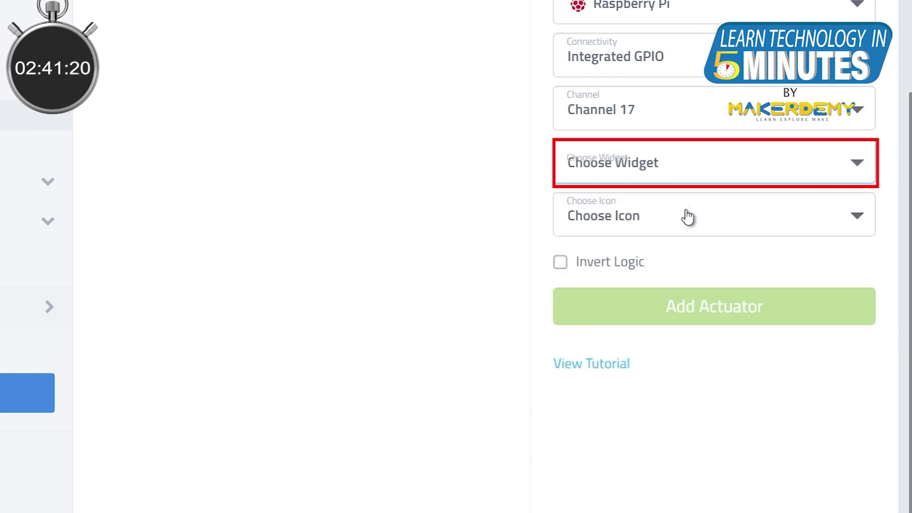
pyautogui.click(688, 306)
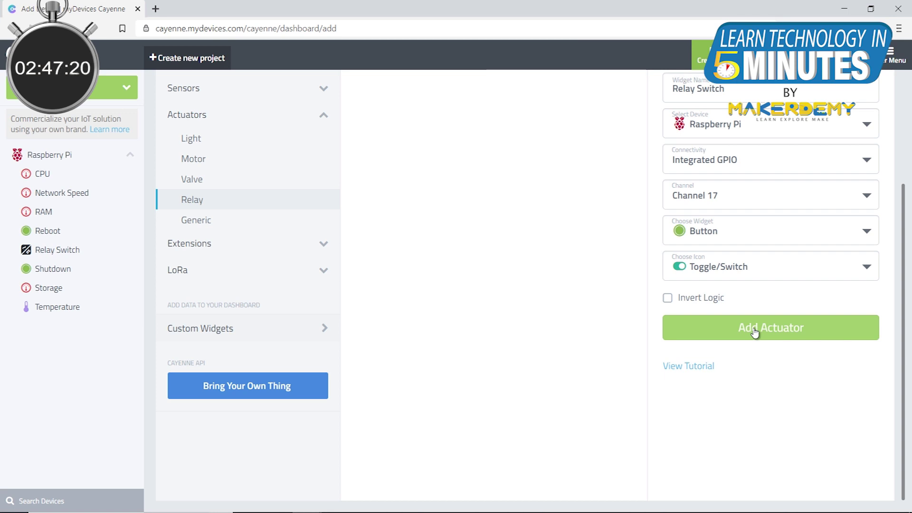
pyautogui.click(755, 333)
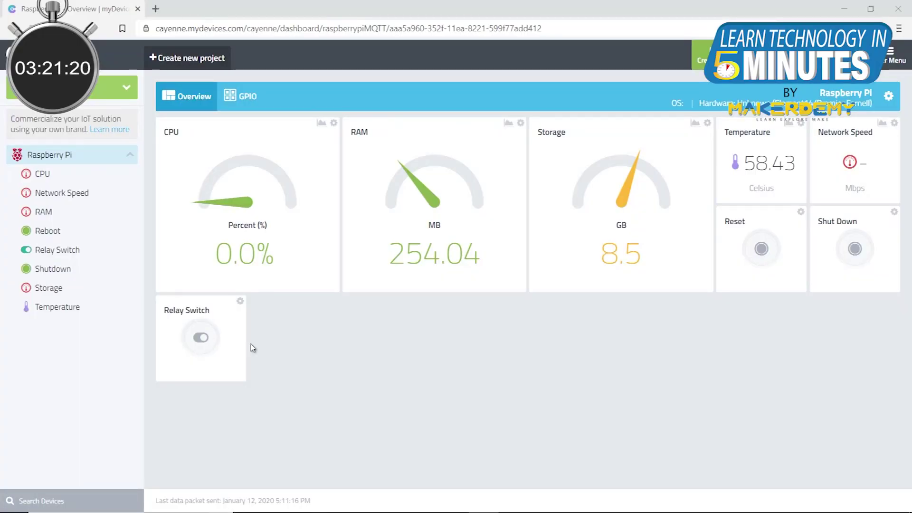
# Toggle the Relay Switch widget on to light the bulb, then off again.
pyautogui.click(201, 337)
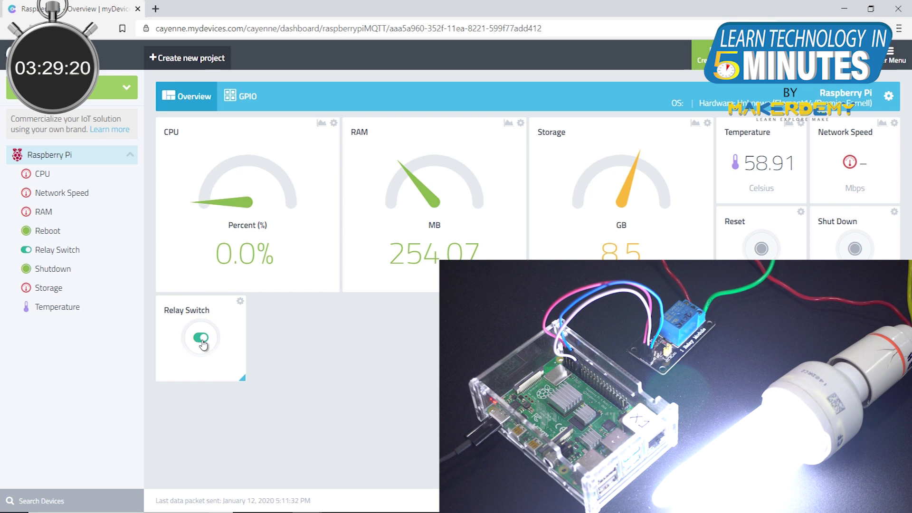
pyautogui.click(202, 340)
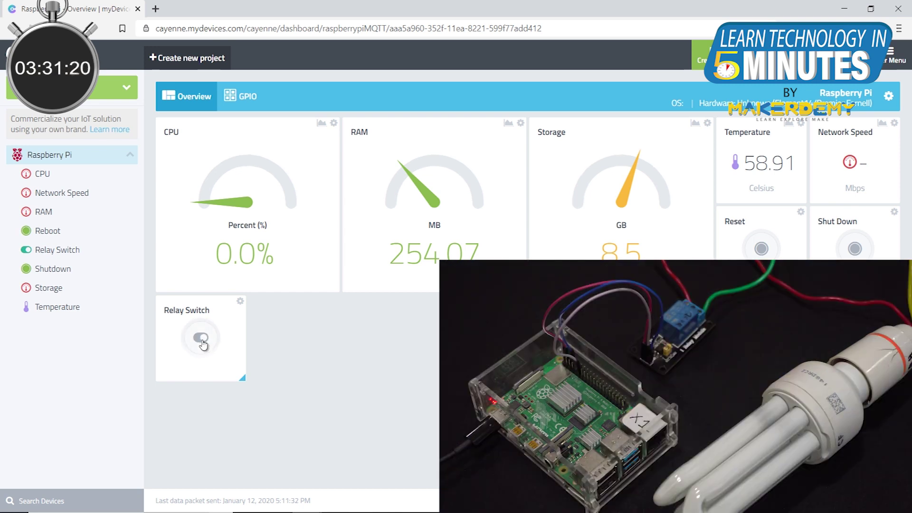